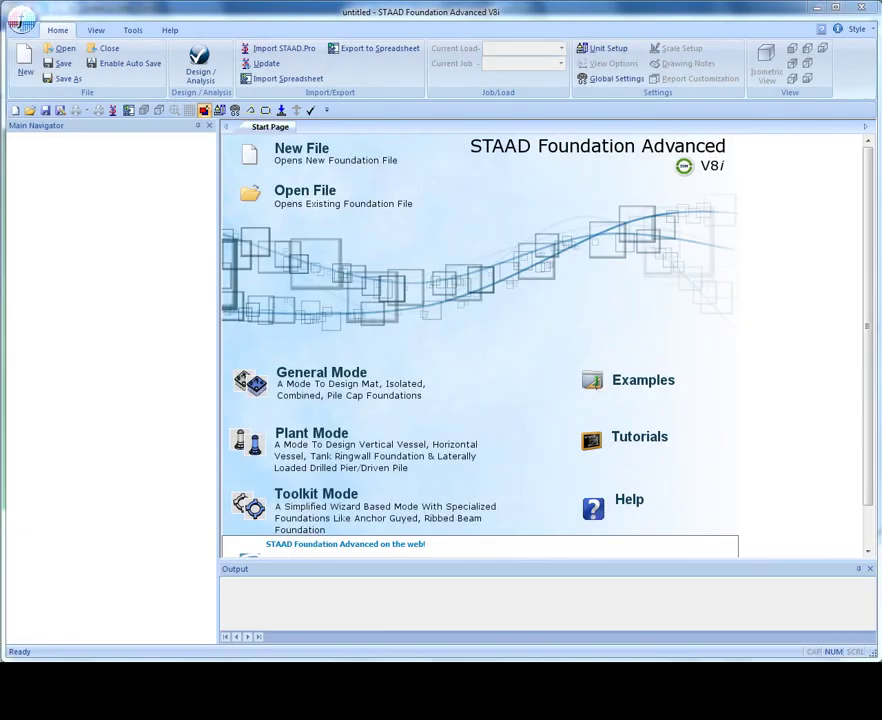
Start a new Plant Mode job and expand Project Info to list its foundation types.
left_click(335, 455)
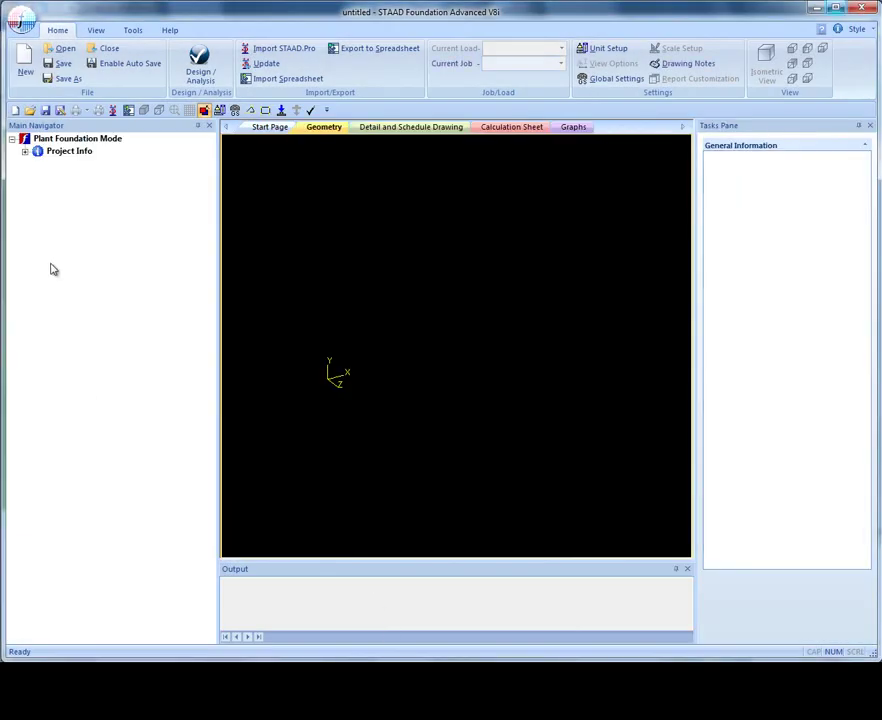
left_click(24, 151)
Launch the heat exchanger foundation wizard, accepting English units and the US design code.
left_click(122, 201)
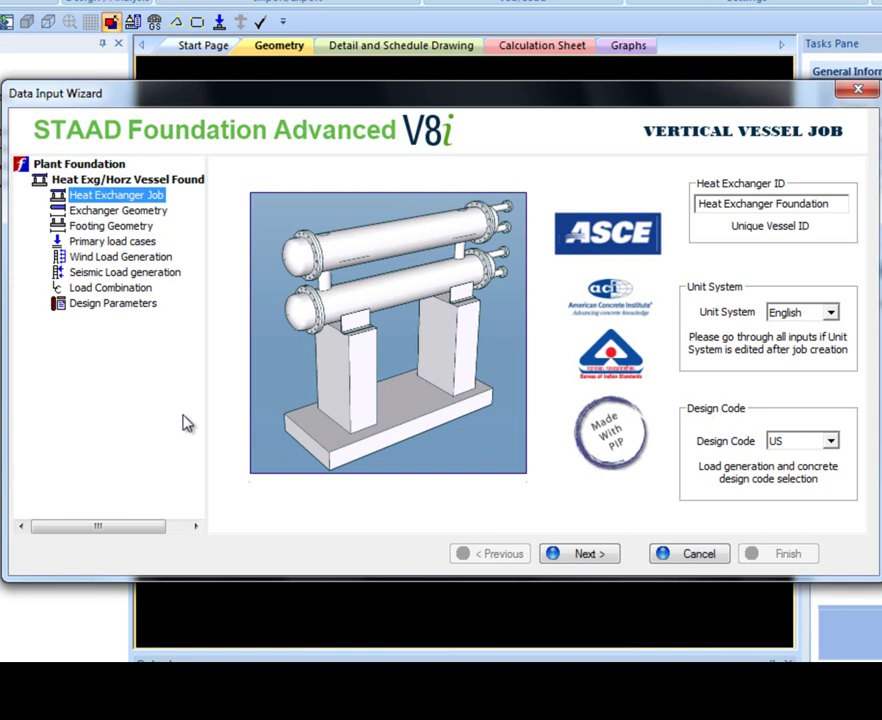
left_click(567, 555)
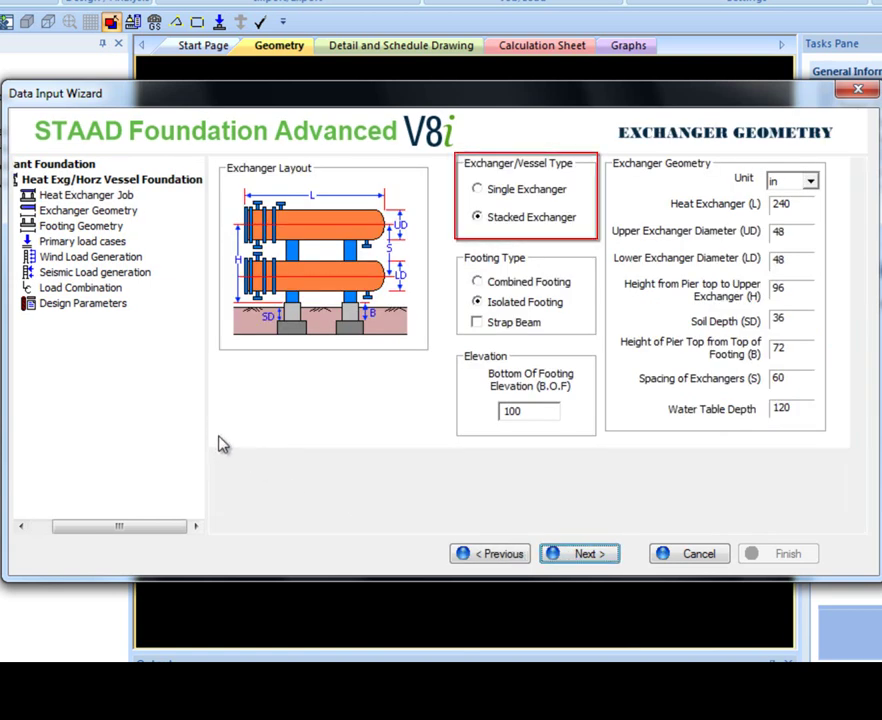
Toggle the layout to Single Exchanger and back to Stacked Exchanger on isolated footings.
left_click(477, 189)
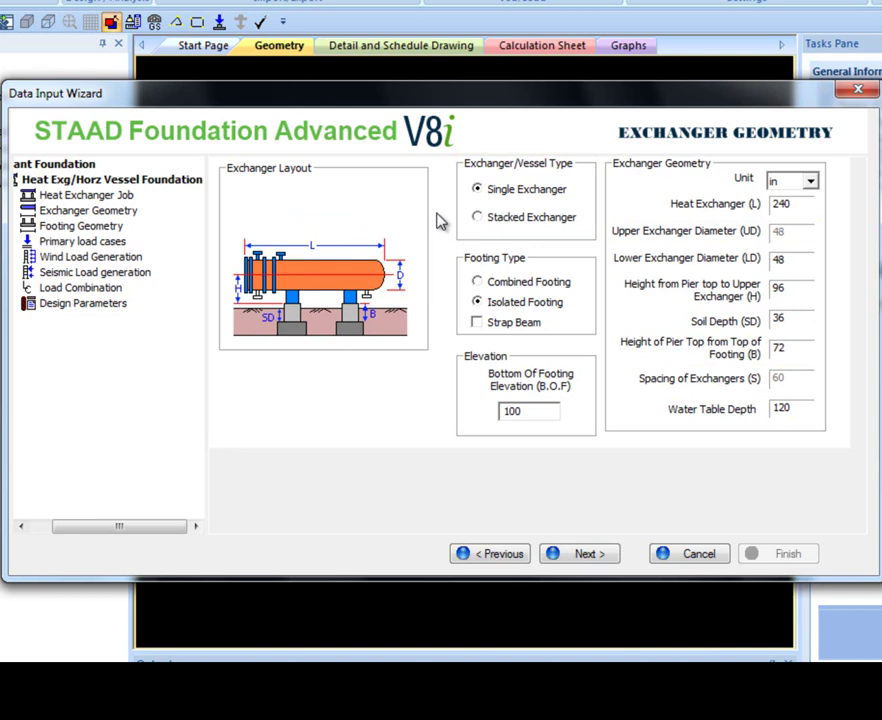
left_click(478, 218)
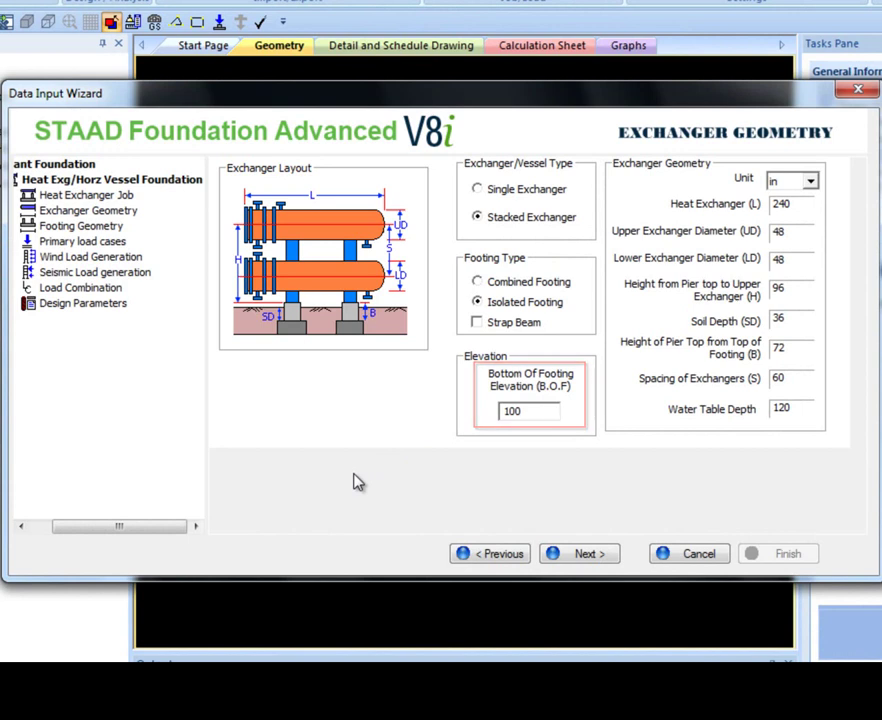
On the footing geometry page, keep inches as the unit and make both footings identical.
left_click(585, 555)
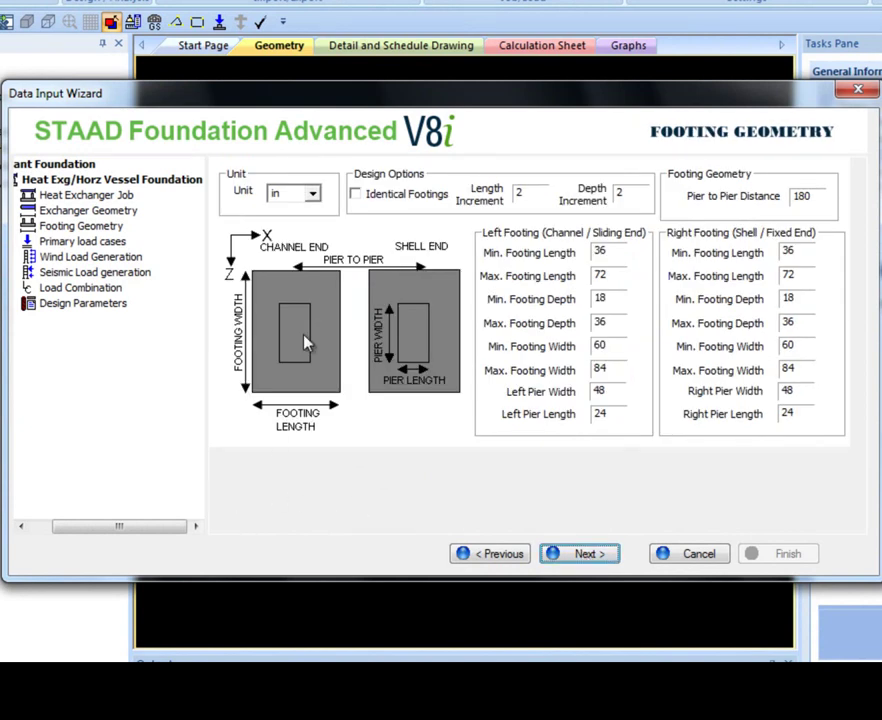
left_click(313, 195)
left_click(297, 252)
left_click(287, 195)
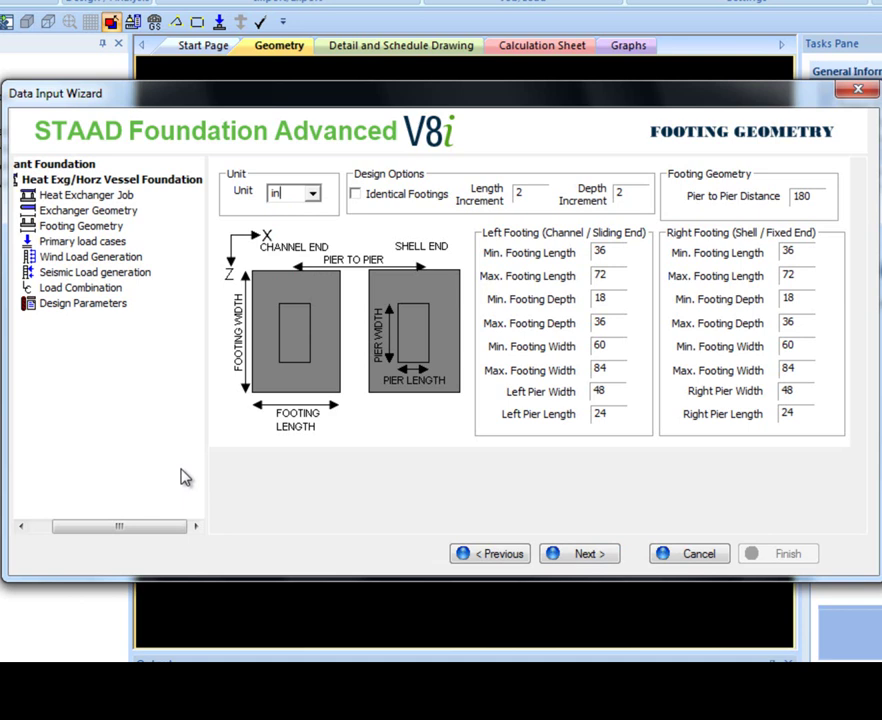
left_click(355, 196)
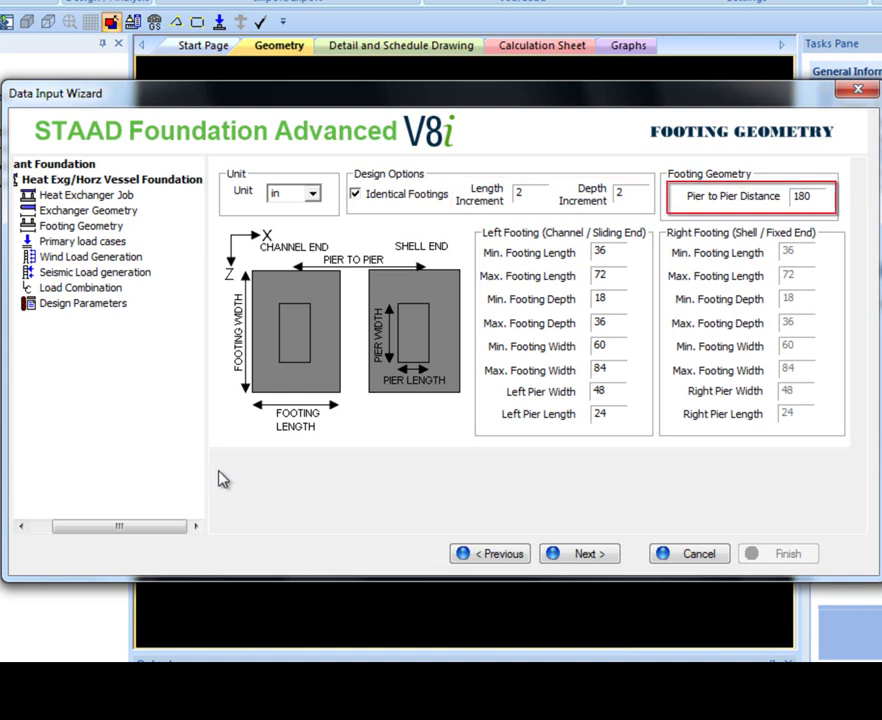
Show primary loads: empty −100, operating −150, test −160, erection −110 kip, friction 0.4.
left_click(580, 553)
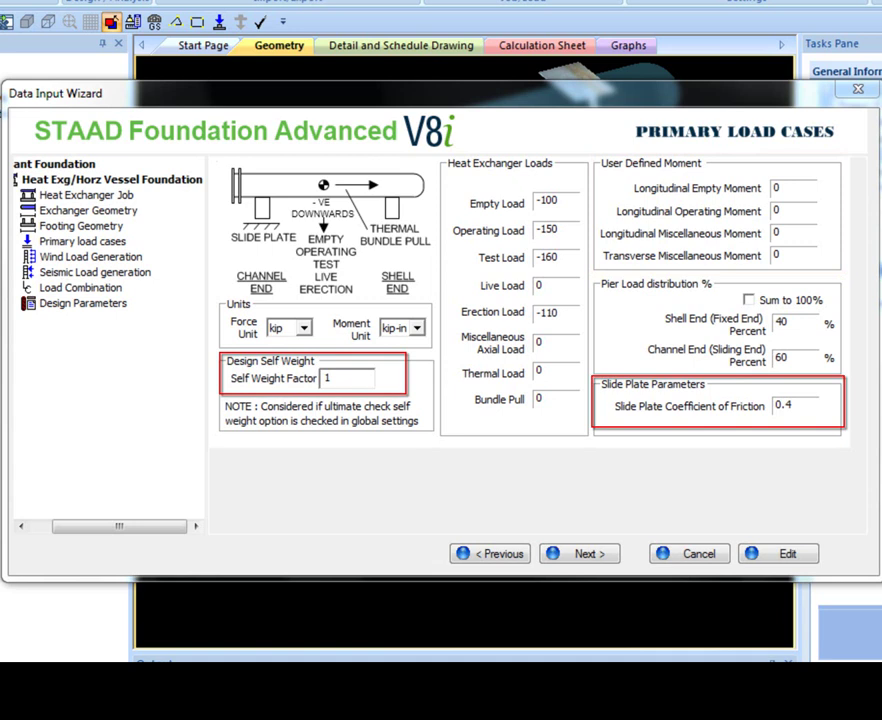
Check the ASCE Table 6.6 and 6.1 factors, then keep user-defined wind loads (Fx 4, Fz 10).
left_click(581, 560)
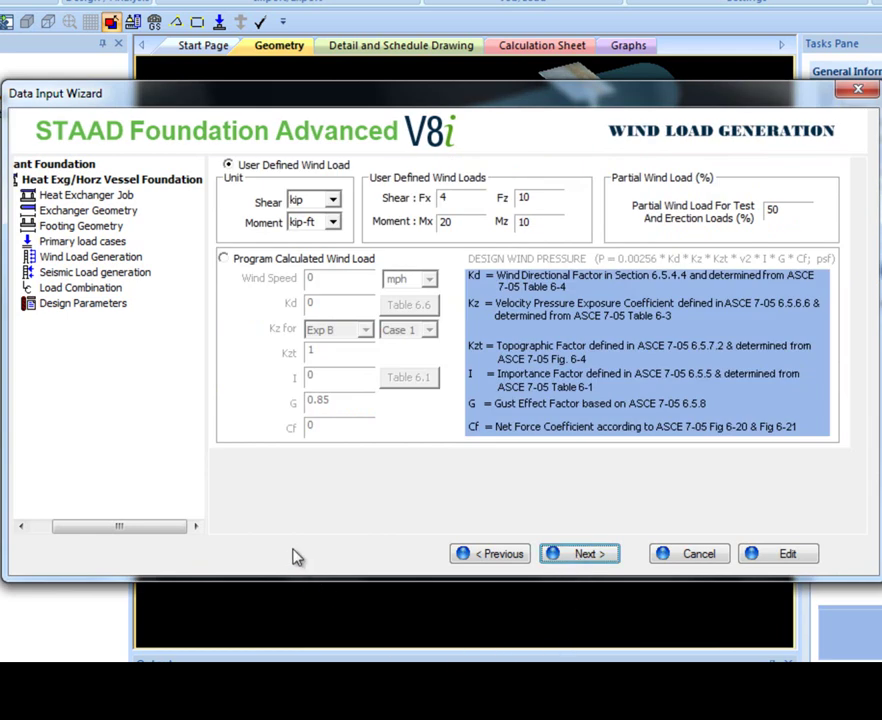
left_click(223, 258)
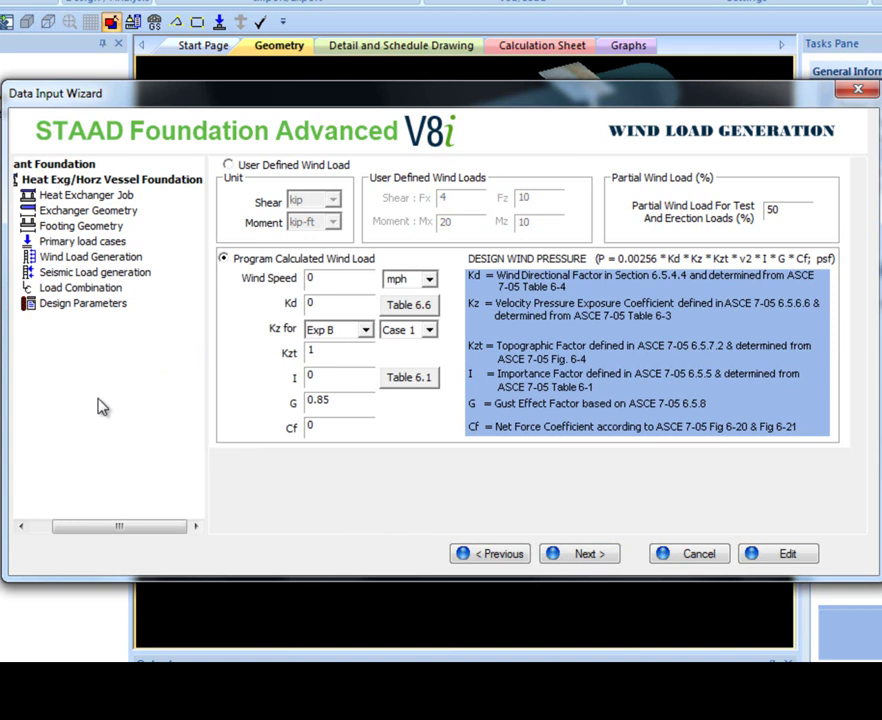
left_click(411, 306)
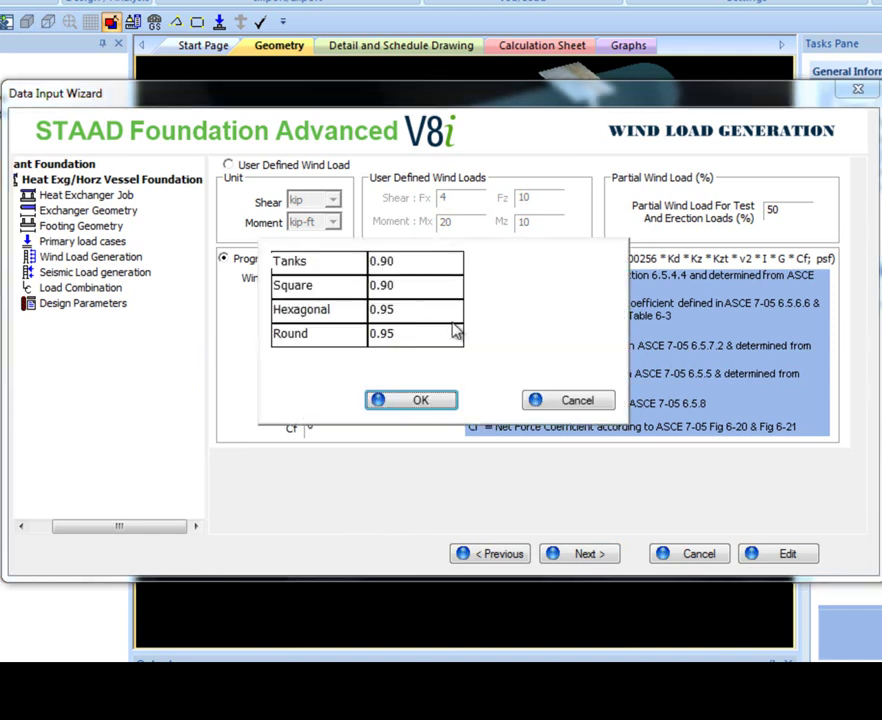
left_click(570, 402)
left_click(408, 376)
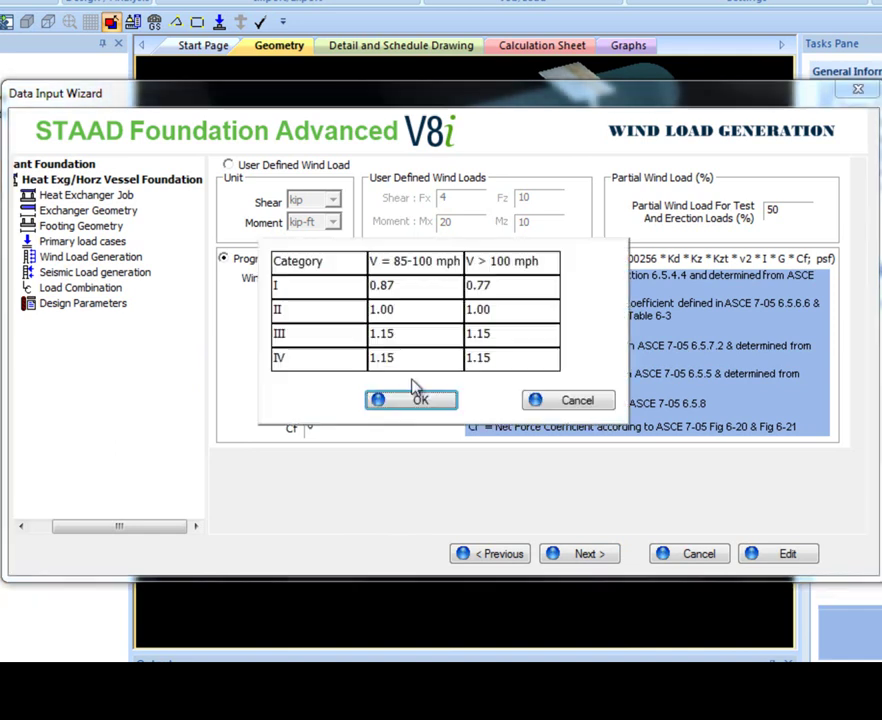
left_click(565, 403)
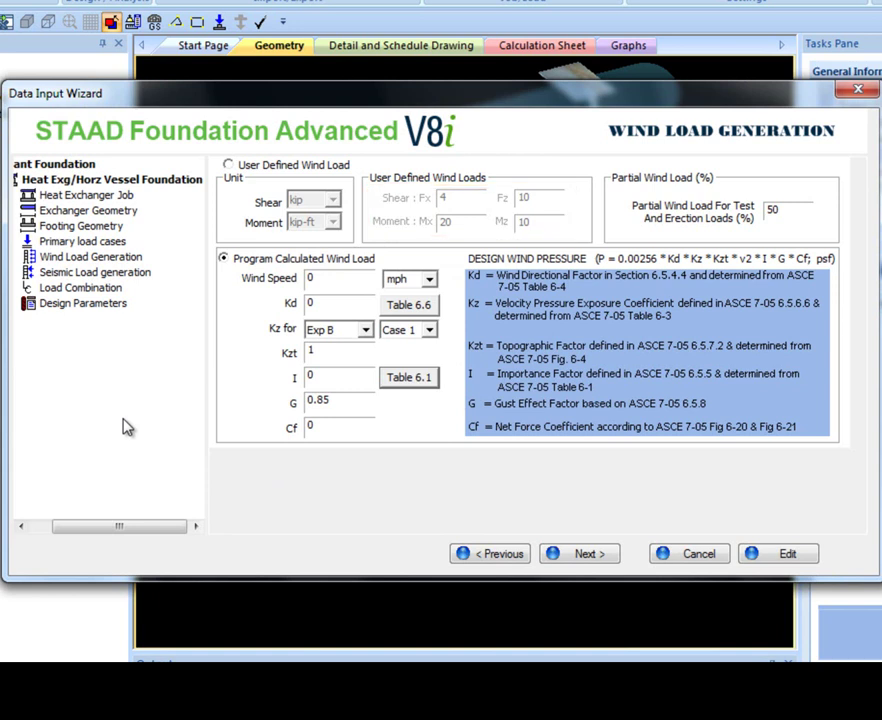
left_click(228, 165)
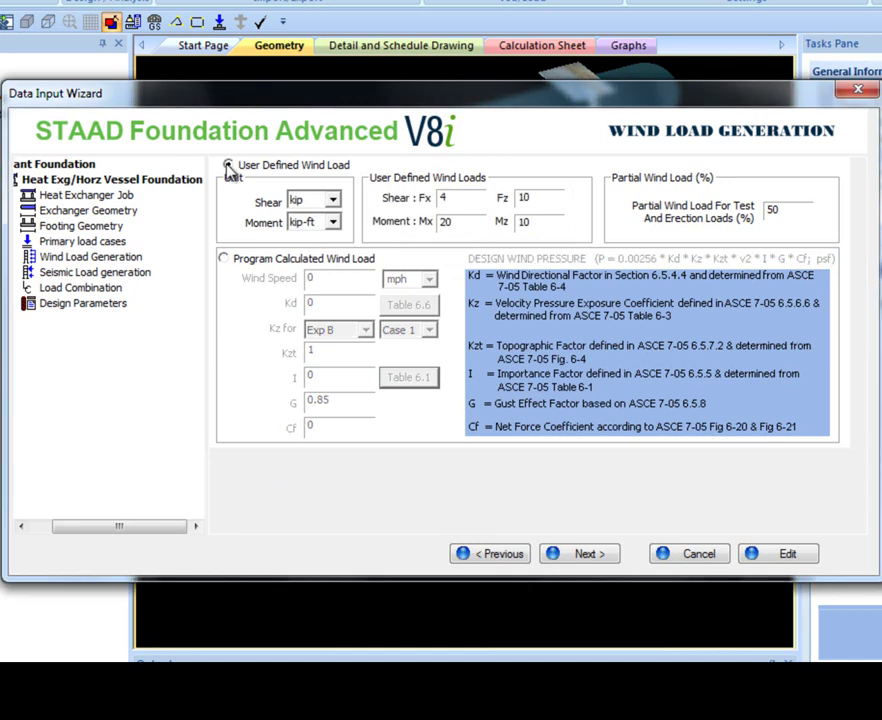
Keep zip-code 92880 seismic ground motion after trying manual entry, with periods 6, 6 and 12 s.
left_click(569, 554)
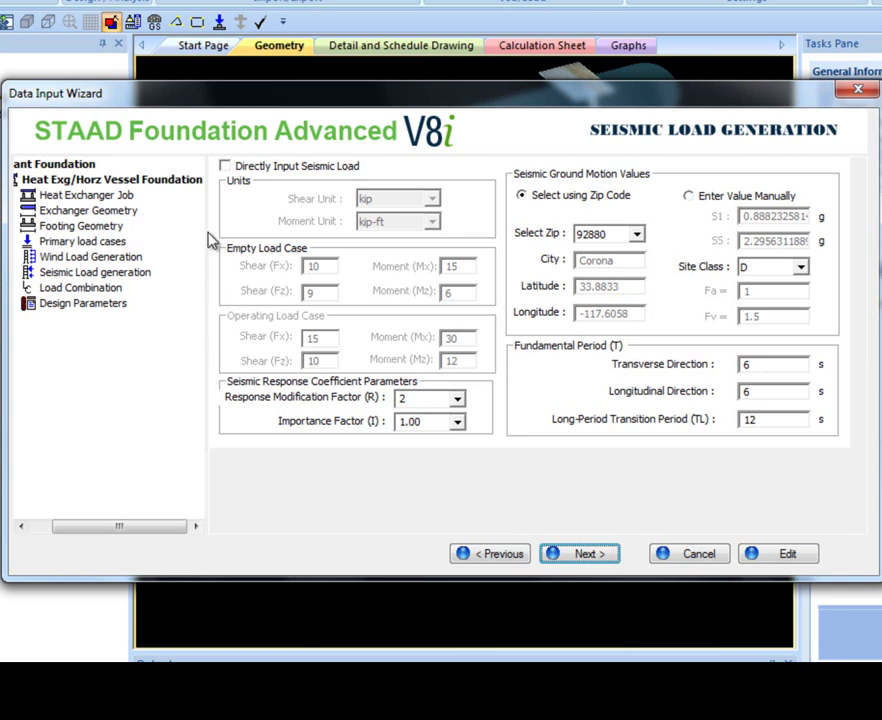
left_click(225, 166)
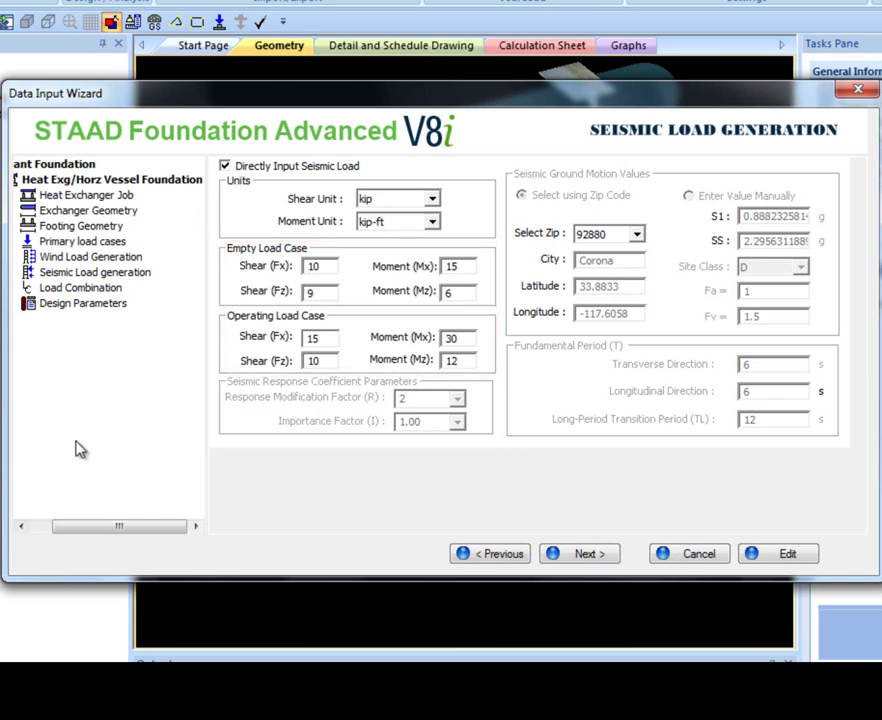
left_click(225, 166)
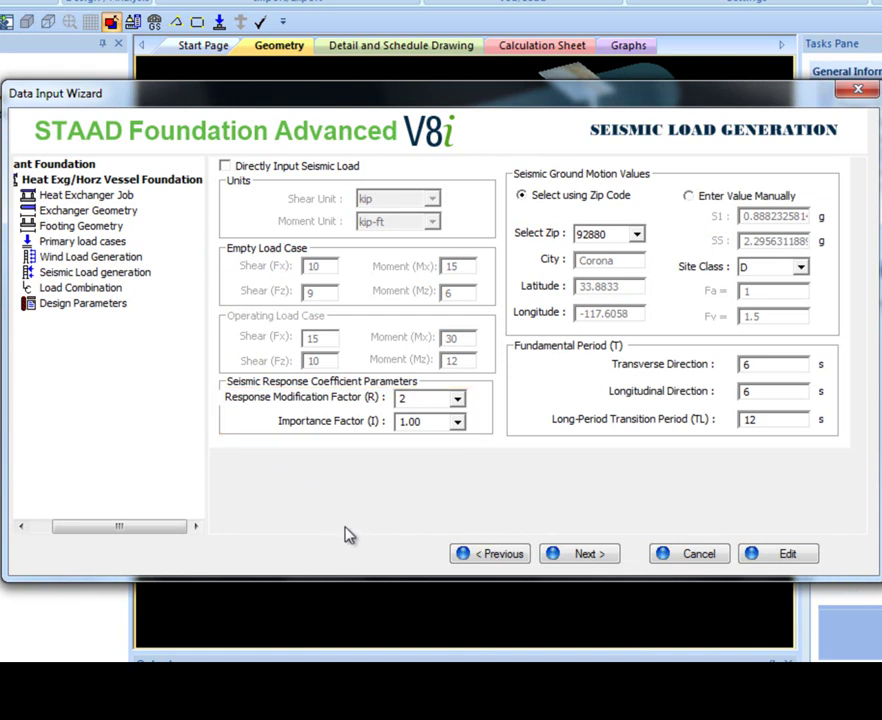
left_click(692, 198)
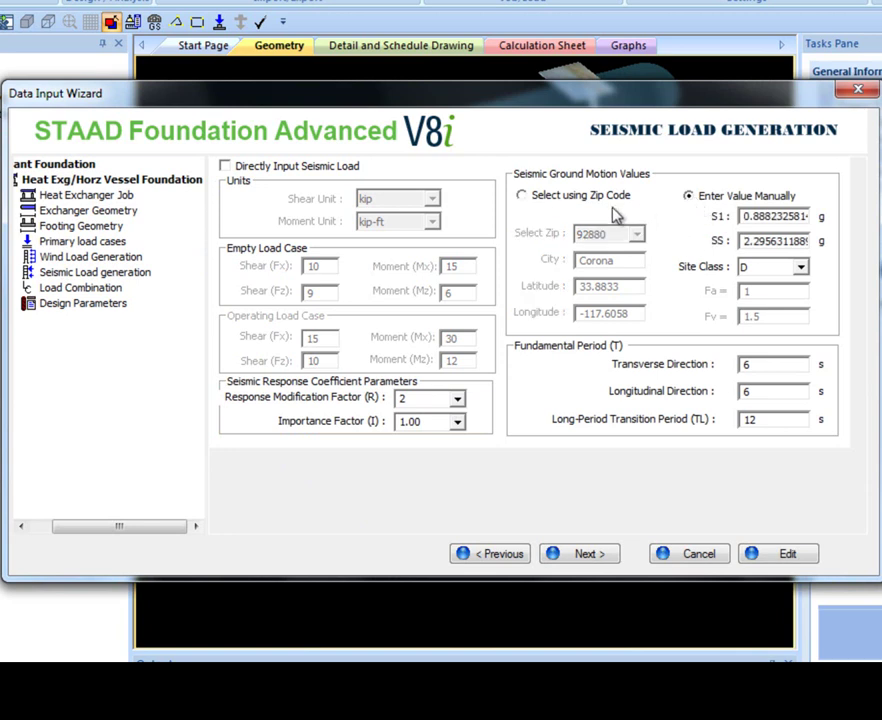
left_click(525, 198)
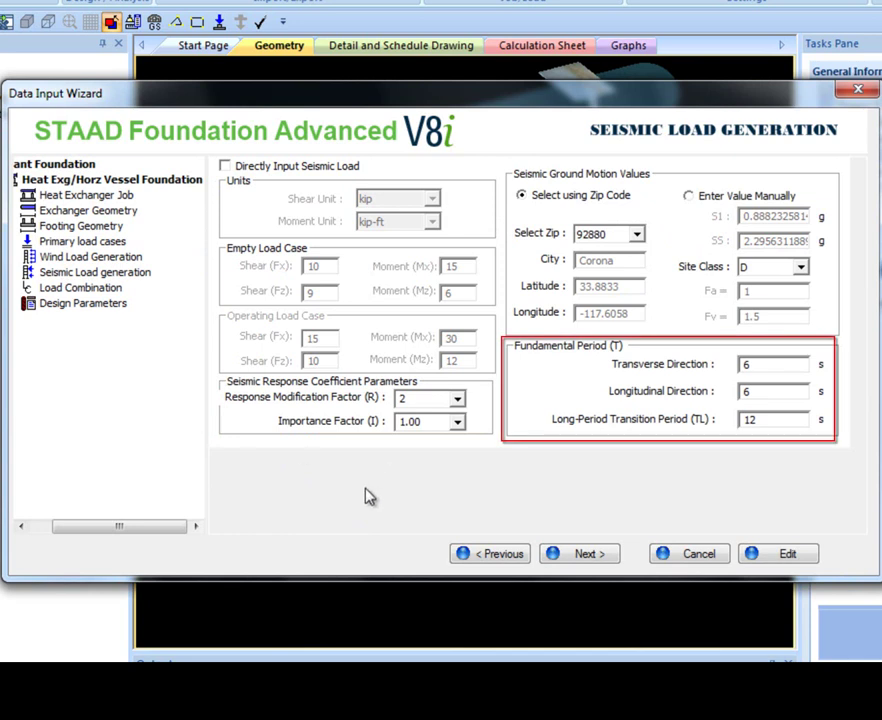
Review both combination tables and keep the ASCE 7-05 service and ultimate combinations.
left_click(590, 555)
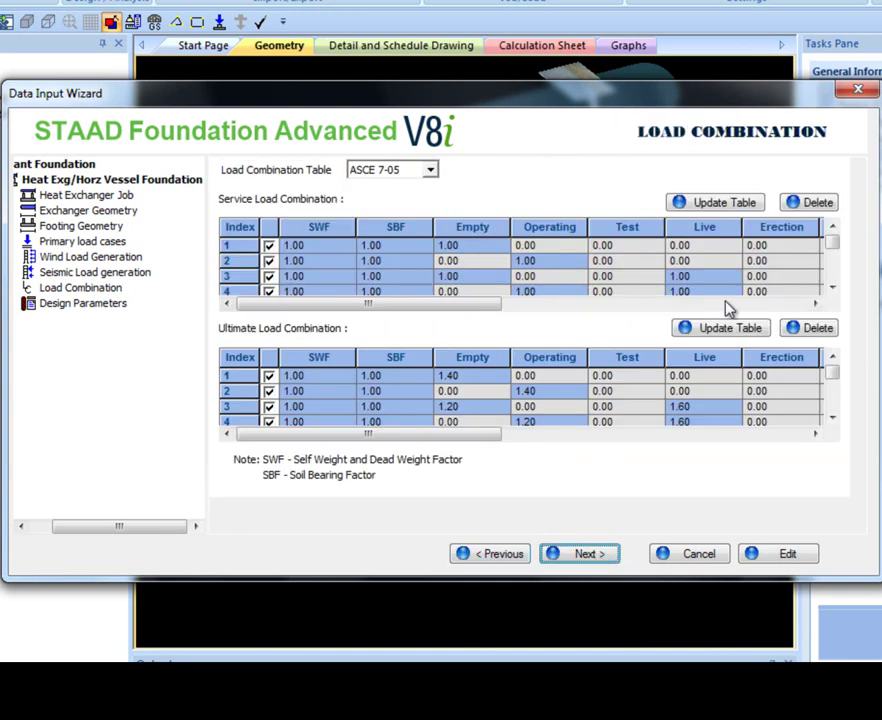
left_click_drag(831, 244, 830, 278)
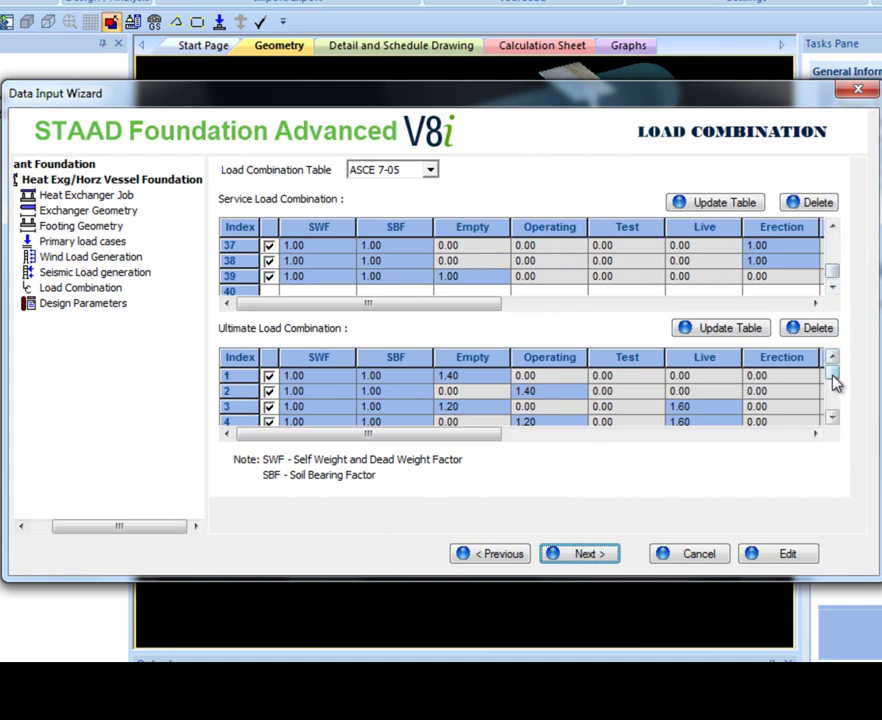
mouse_move(832, 377)
left_mouse_down()
mouse_move(834, 416)
mouse_move(837, 374)
left_mouse_up()
left_click(430, 170)
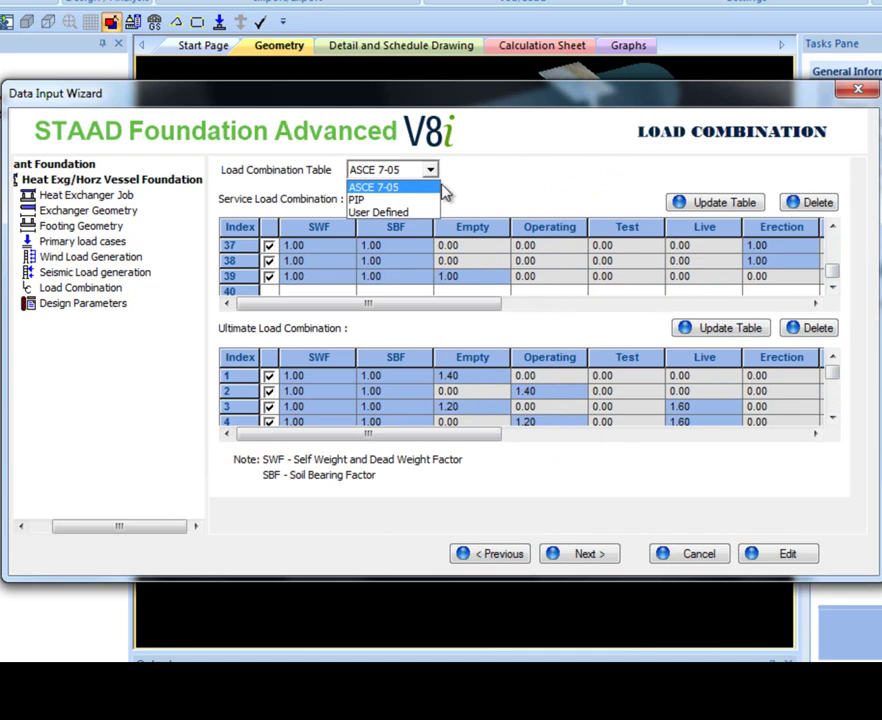
left_click(429, 189)
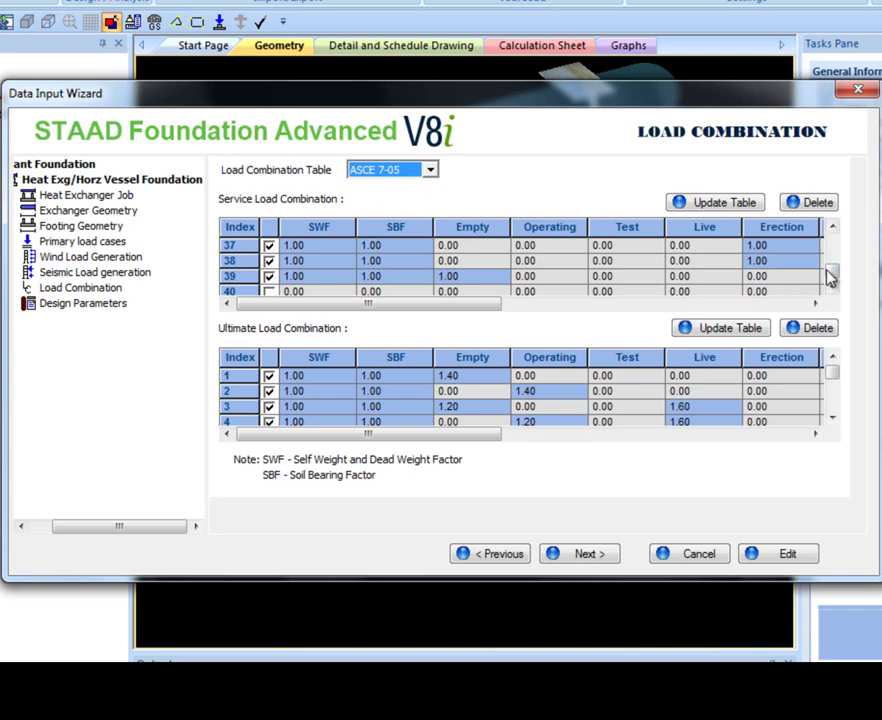
left_click_drag(829, 271, 760, 244)
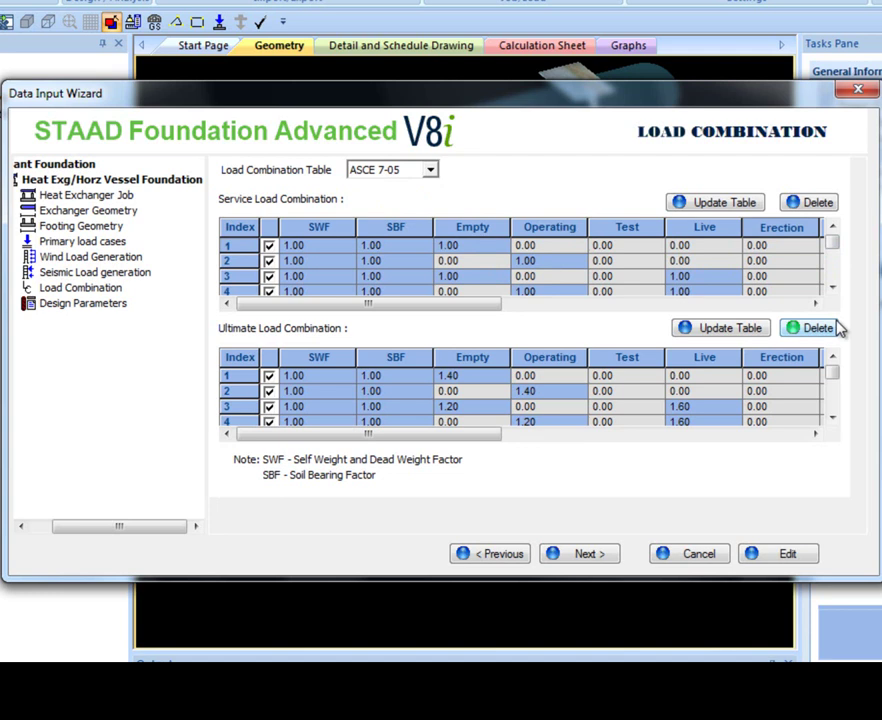
left_click(464, 249)
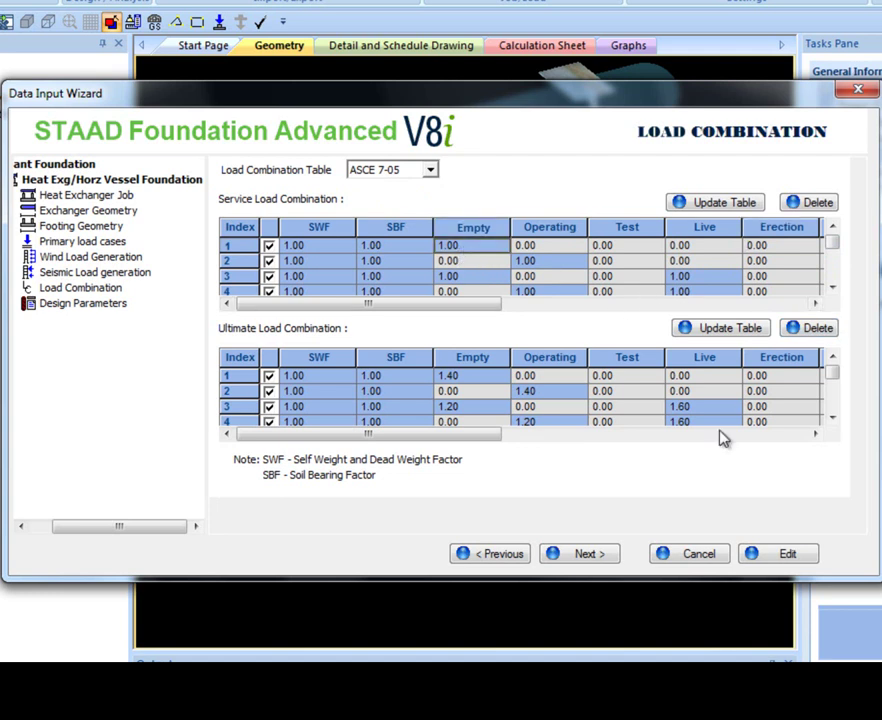
Show design parameters: fc 4, fy 60, soil bearing 4 kip/ft2, friction 0.5, safety factors 1.5.
left_click(589, 558)
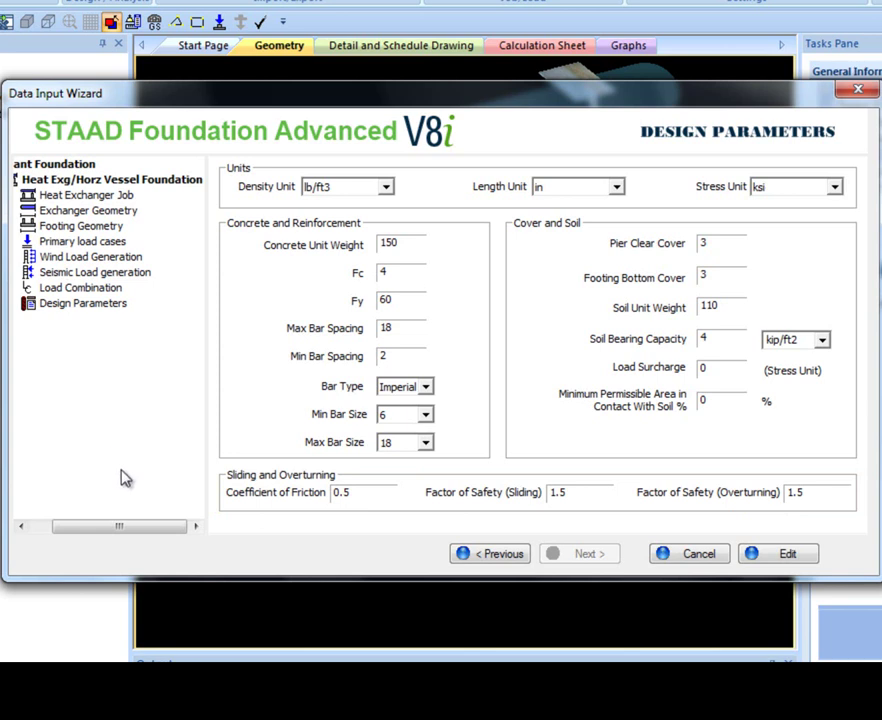
Finish the wizard to build the stacked heat exchanger model and start its design.
left_click(806, 560)
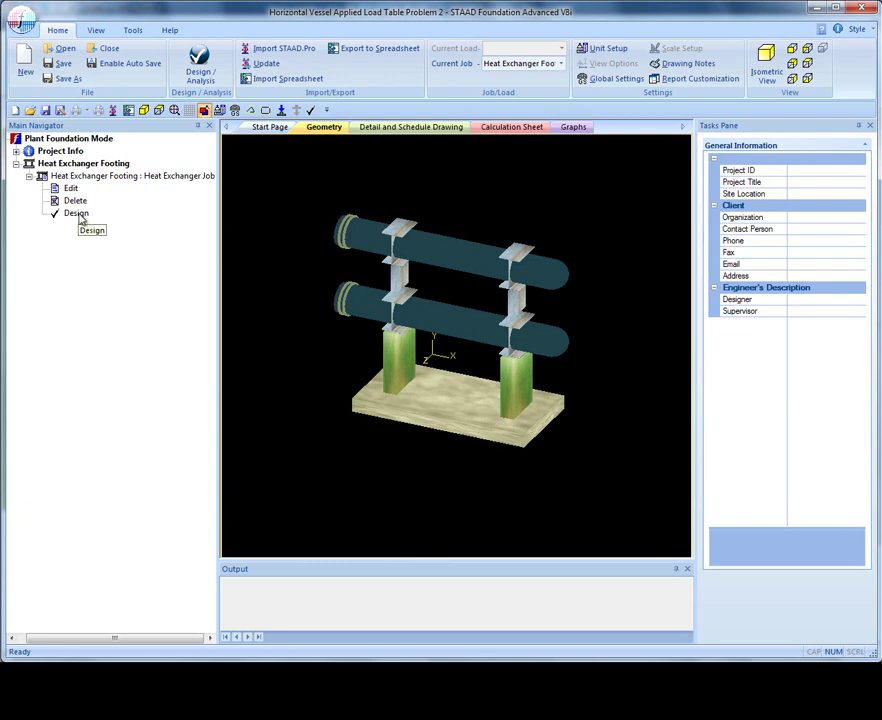
left_click(81, 217)
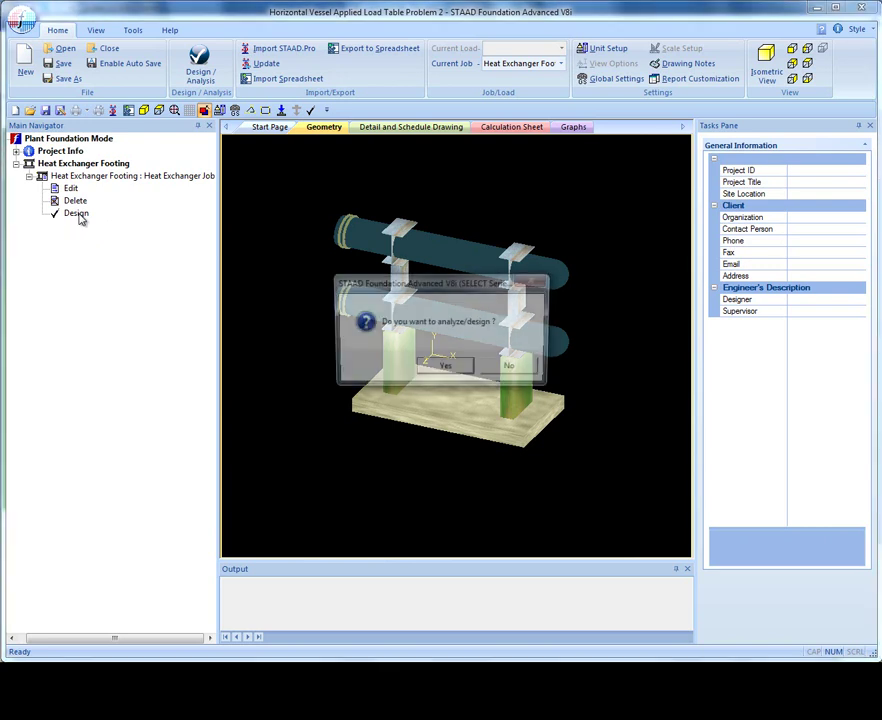
Run the design and scroll the calculation sheet to pier 1's punching shear check (796.48 vs 107.96 kip).
left_click(446, 371)
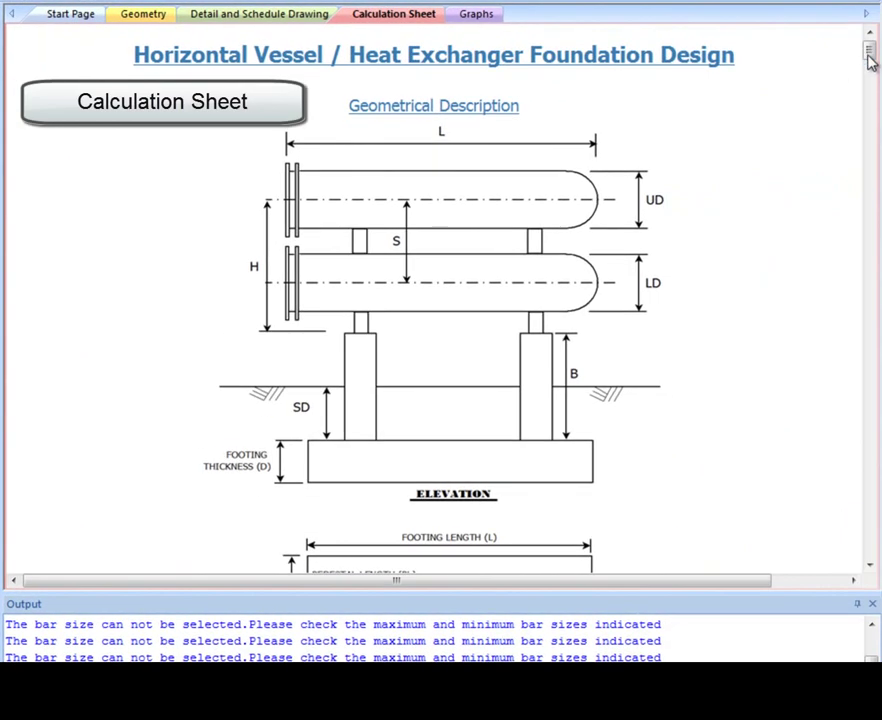
scroll(666, 105, "down", 1)
mouse_move(869, 57)
left_mouse_down()
mouse_move(866, 158)
mouse_move(840, 257)
left_mouse_up()
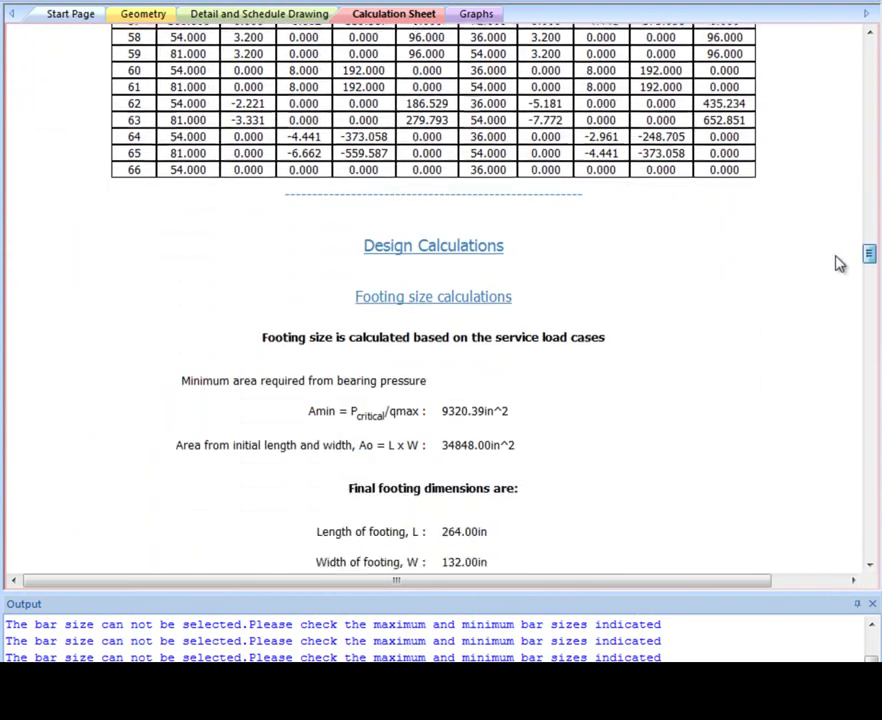
left_click_drag(838, 263, 849, 350)
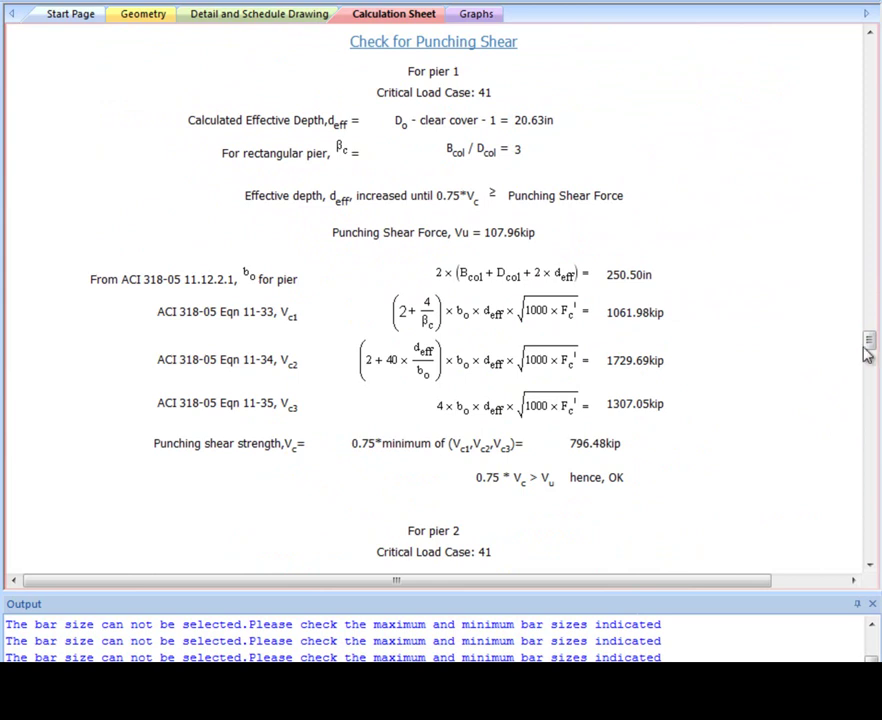
Zoom into the detail drawing's 264 × 132 in footing plan with its 27-#6 top and bottom bars.
left_click(281, 18)
left_click_drag(335, 201, 295, 375)
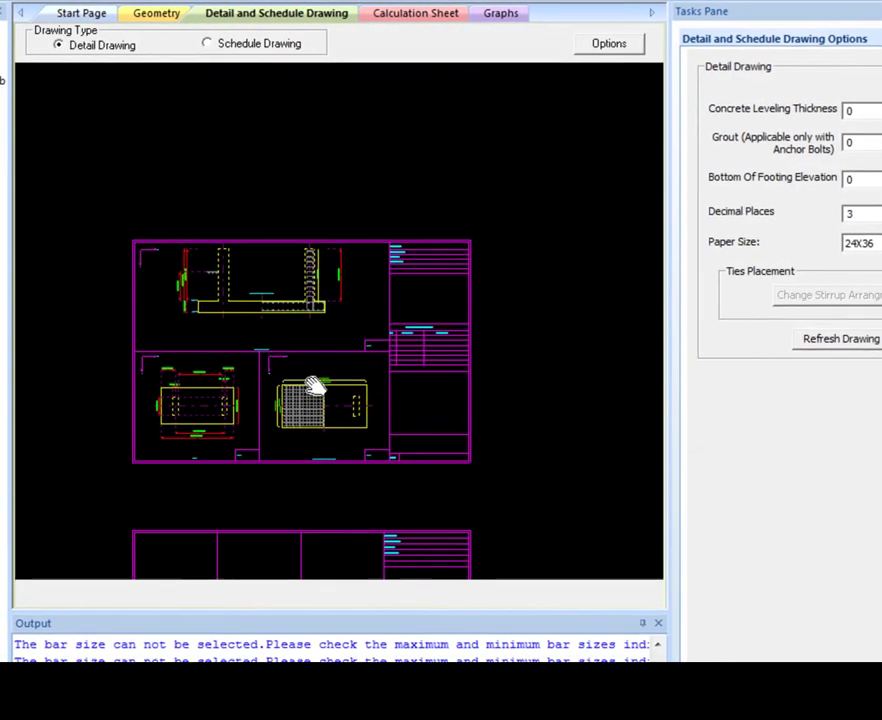
scroll(315, 387, "up", 3)
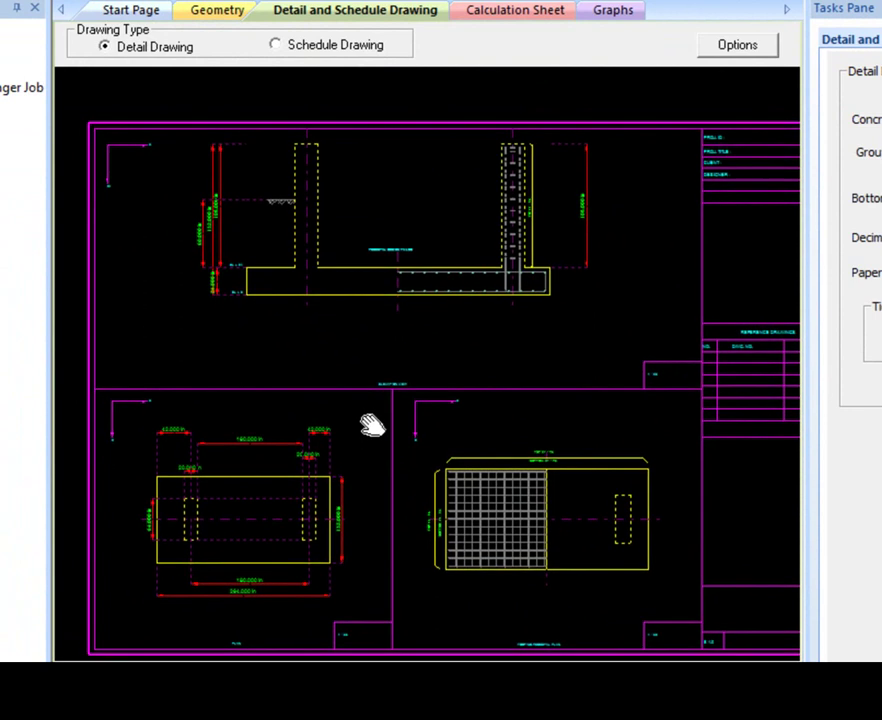
left_click_drag(372, 425, 415, 415)
scroll(199, 584, "up", 3)
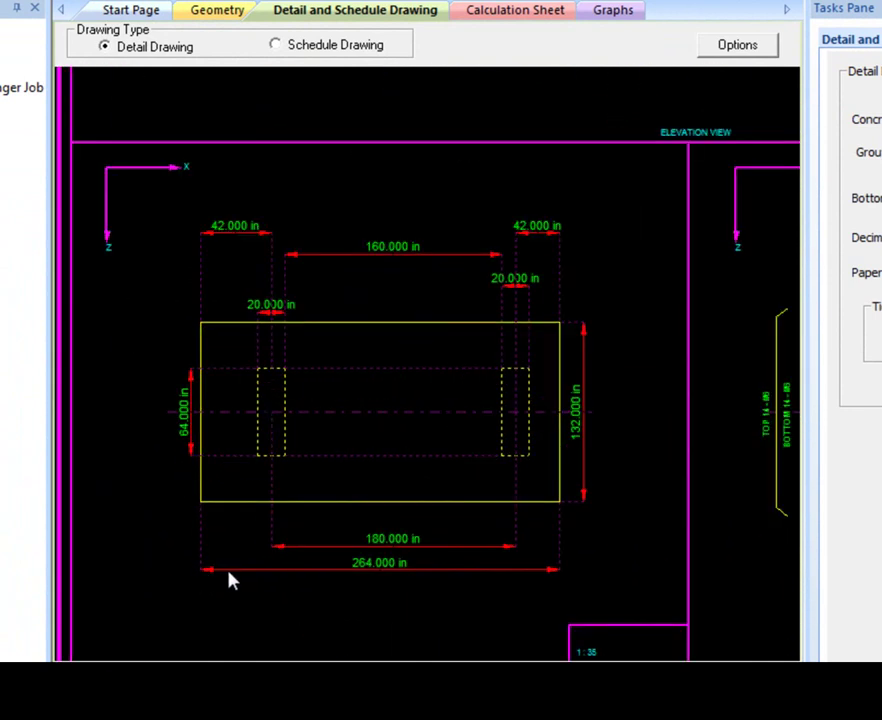
left_click_drag(548, 563, 53, 537)
left_click_drag(524, 535, 437, 516)
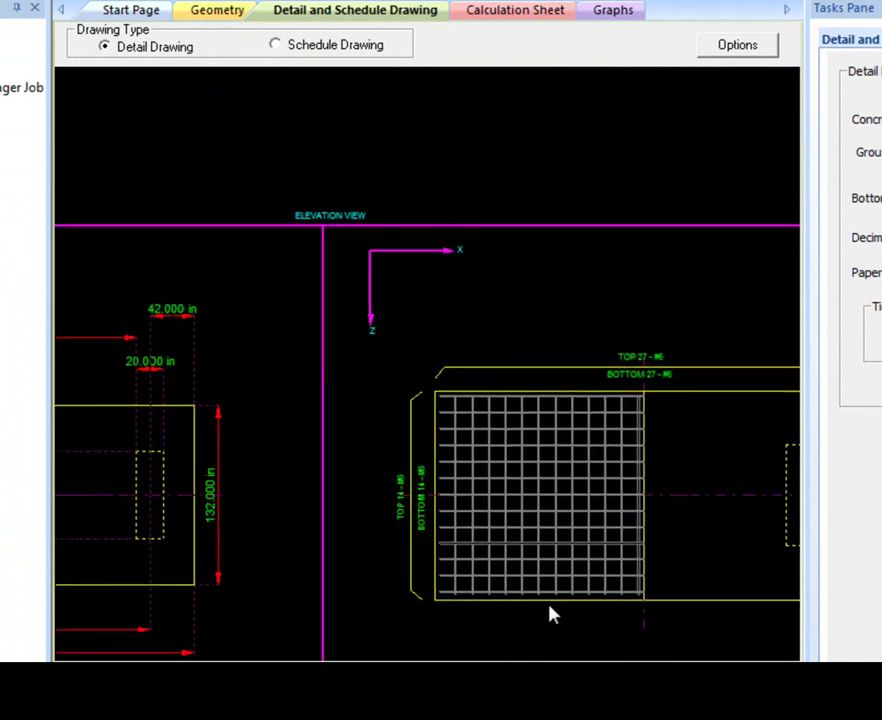